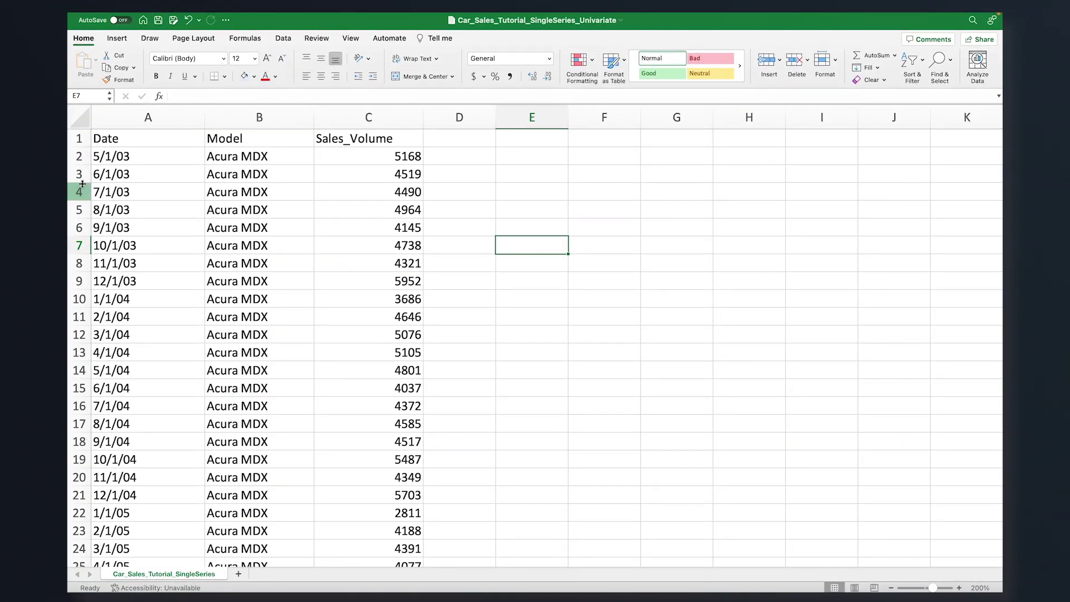
Step: Review the July–November 2003 rows and the Sales_Volume and Model columns, highlighting the word 'month'
left_click_drag(79, 192, 79, 263)
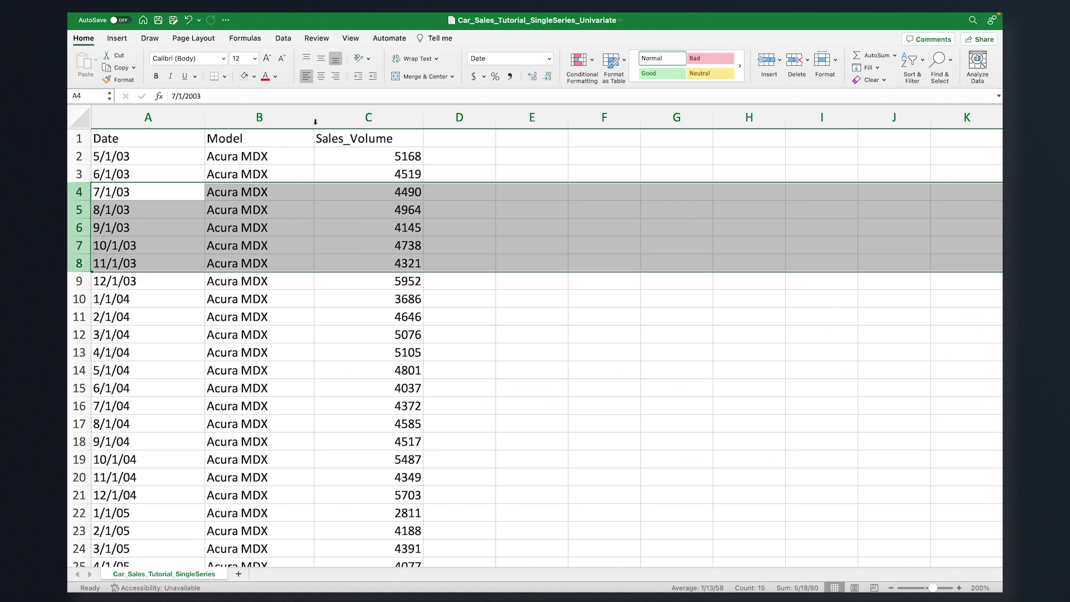
left_click(351, 119)
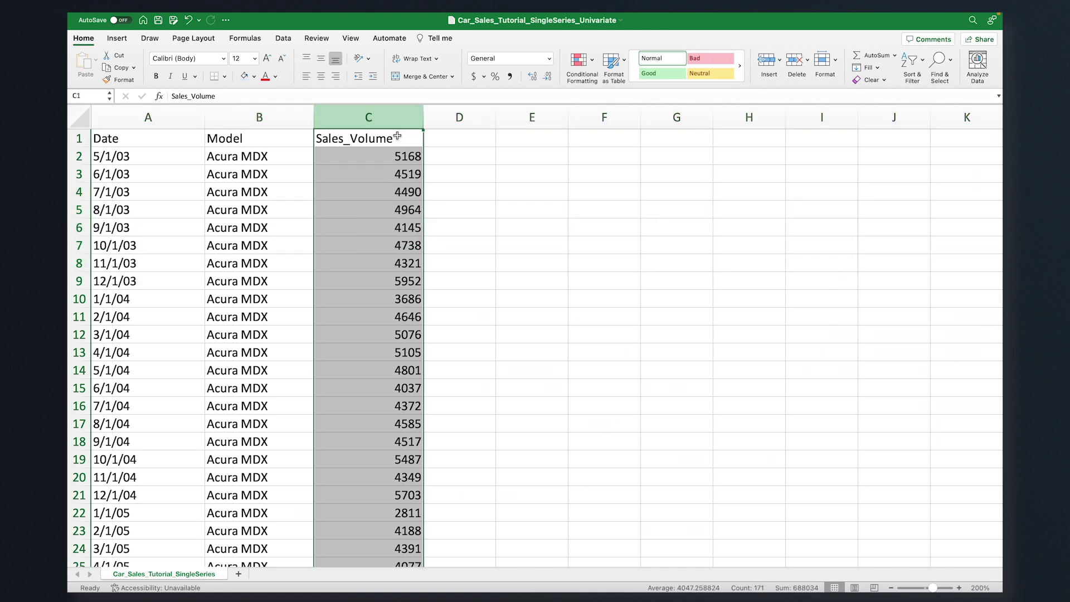
left_click(258, 118)
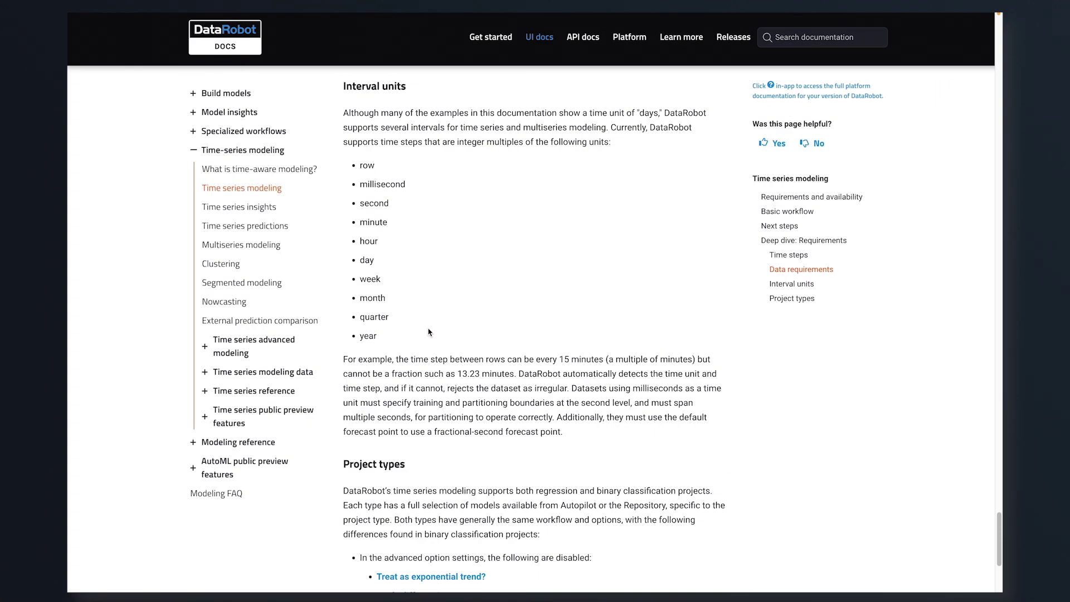
left_click_drag(385, 301, 361, 302)
left_click(393, 339)
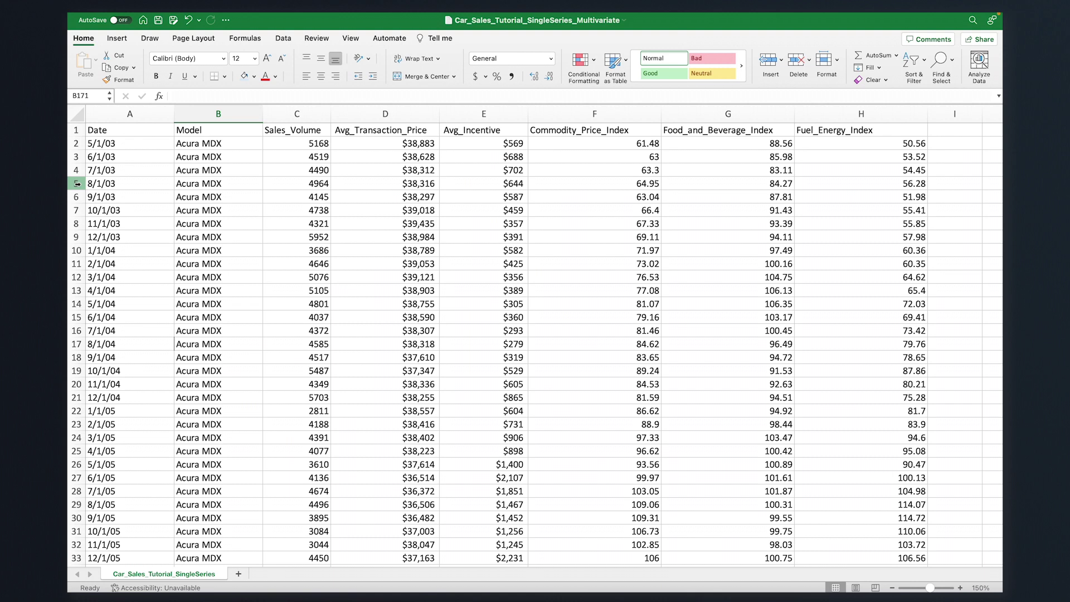
Step: Highlight the July–October 2003 rows, Sales_Volume, price and incentive columns, and the three index columns
left_click_drag(76, 170, 77, 210)
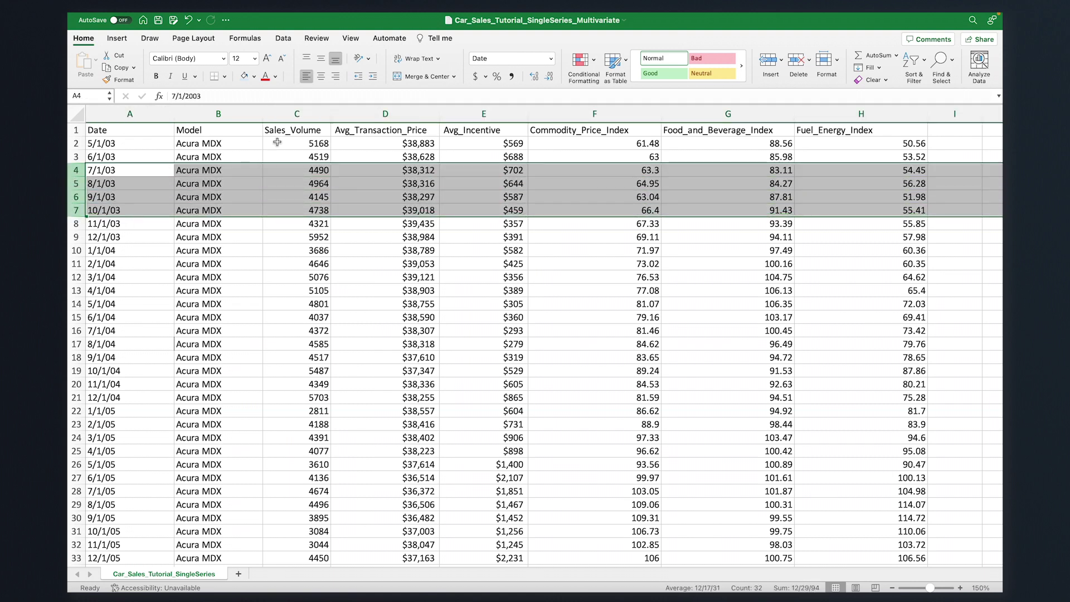
left_click(299, 112)
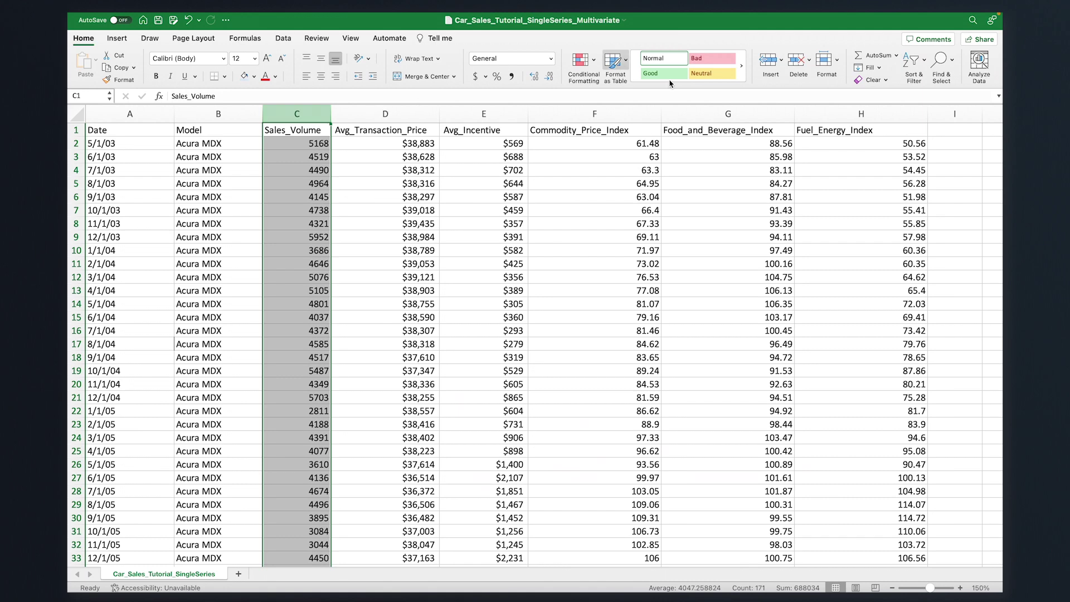
left_click_drag(381, 112, 465, 110)
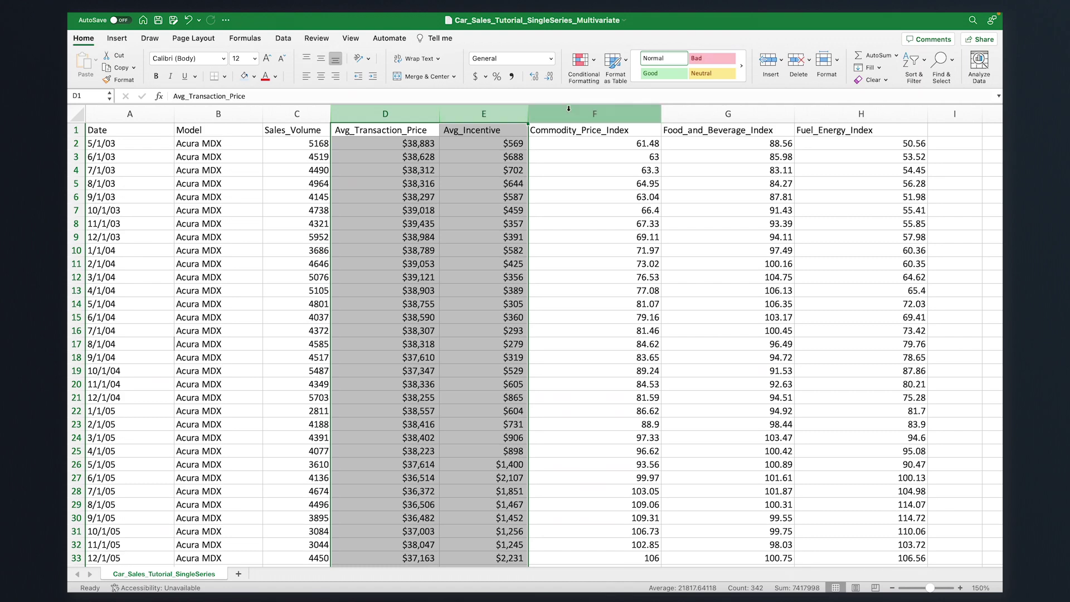
left_click_drag(568, 109, 814, 113)
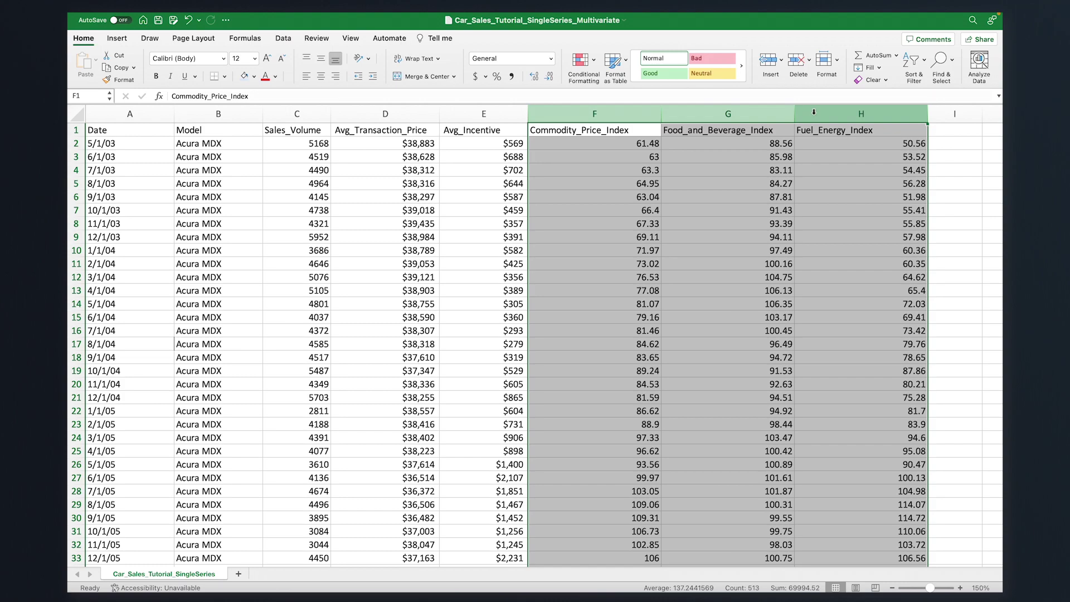
left_click(843, 237)
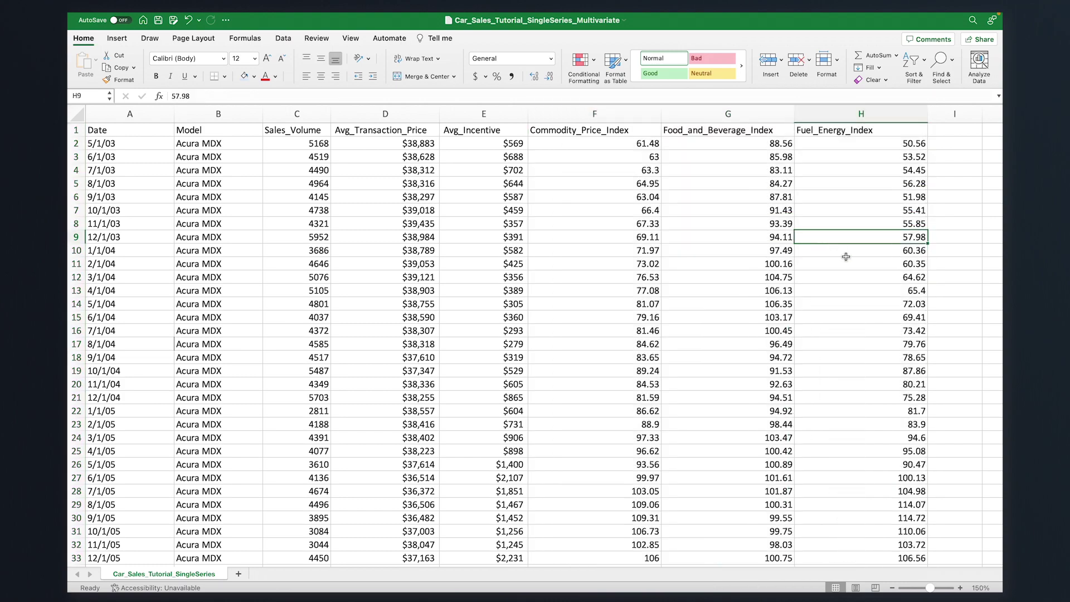
scroll(846, 276, "down", 2)
scroll(844, 269, "down", 5)
scroll(844, 268, "down", 3)
scroll(844, 269, "down", 2)
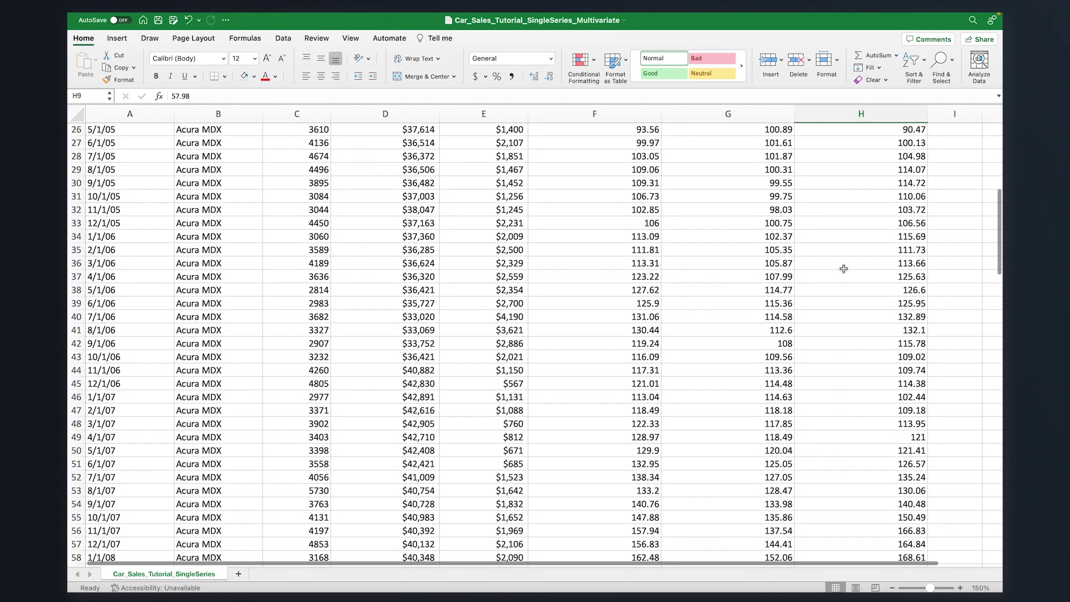
scroll(844, 268, "down", 3)
scroll(844, 268, "down", 4)
scroll(844, 269, "down", 3)
scroll(844, 268, "down", 2)
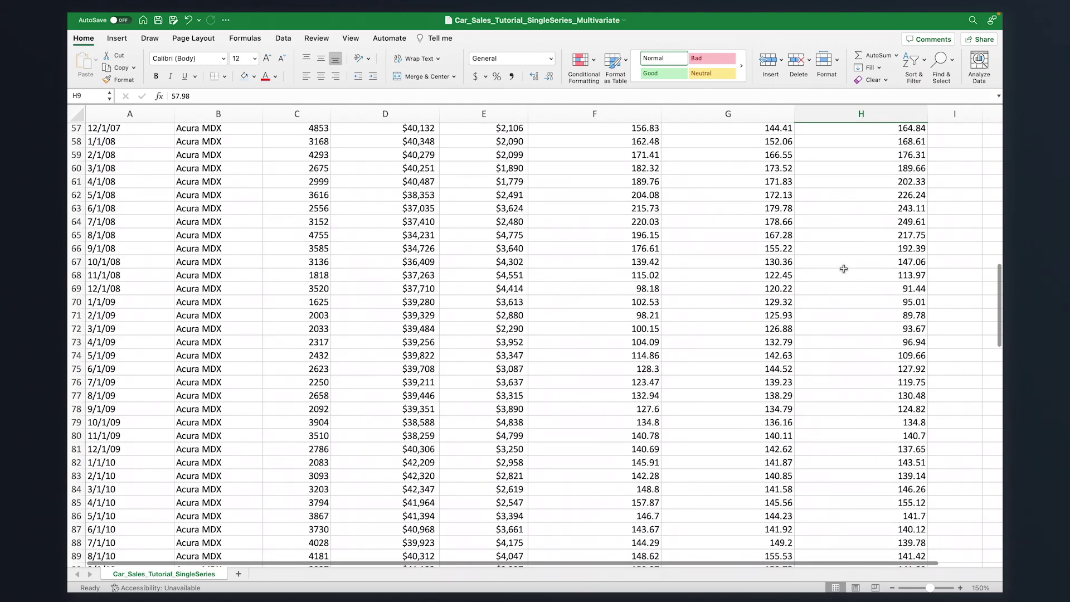
scroll(844, 268, "down", 3)
scroll(844, 269, "down", 6)
scroll(844, 269, "down", 4)
scroll(843, 269, "down", 4)
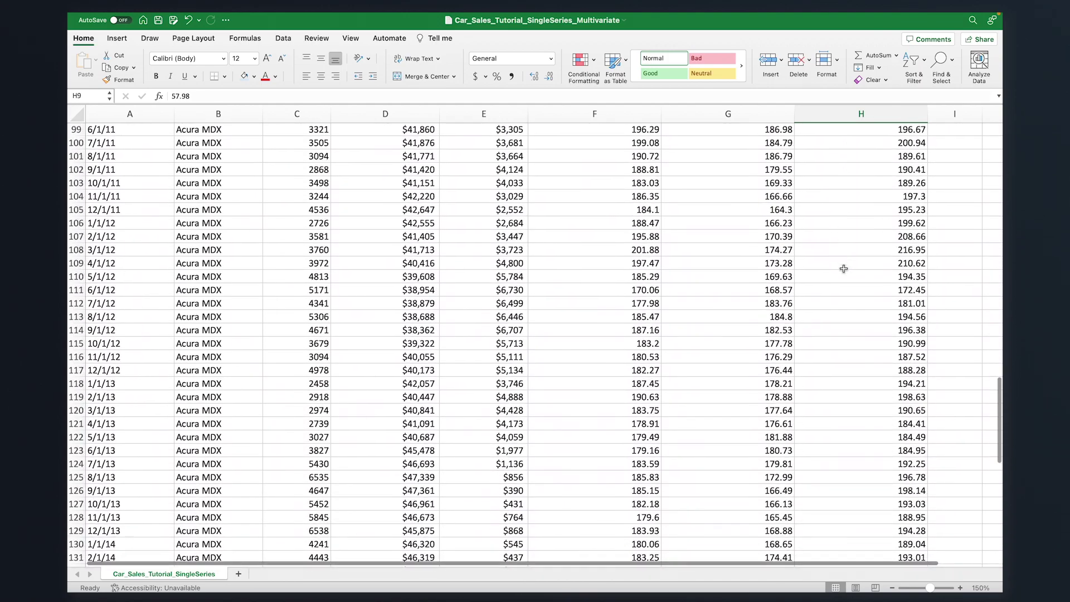
scroll(844, 268, "down", 4)
scroll(844, 269, "down", 5)
scroll(844, 269, "down", 5)
scroll(844, 269, "down", 1)
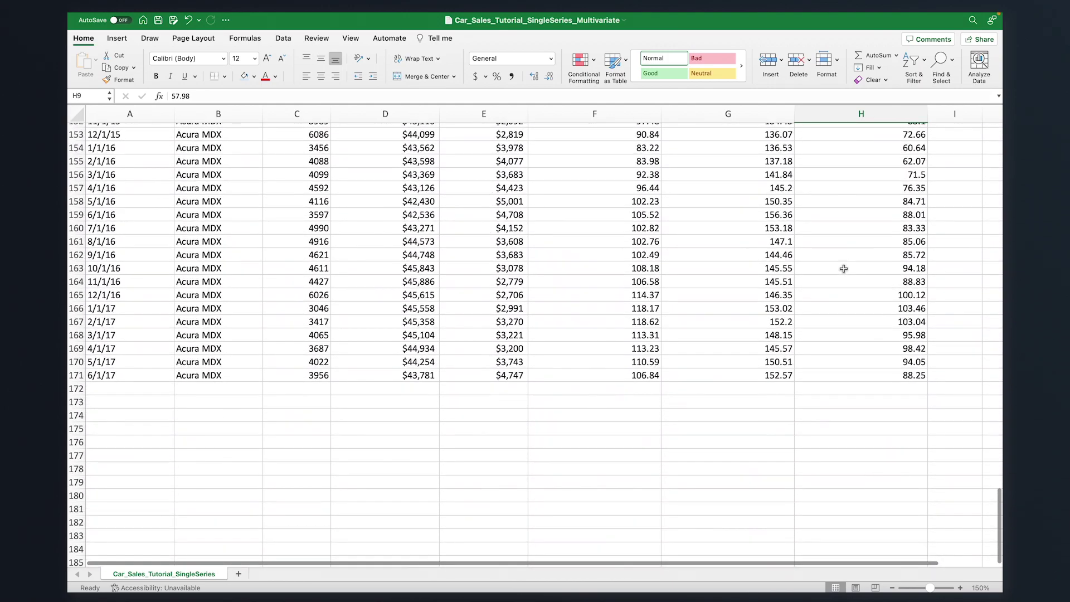
scroll(844, 269, "down", 2)
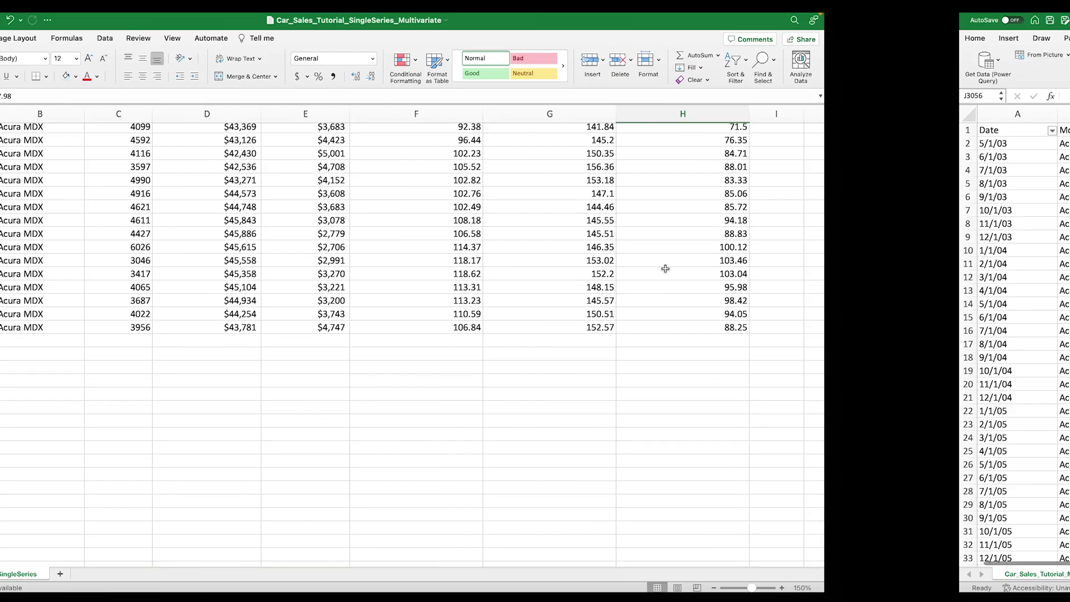
Step: Switch to the multiseries multivariate workbook and highlight its Brand and Major_Segment columns
key("ctrl+Right")
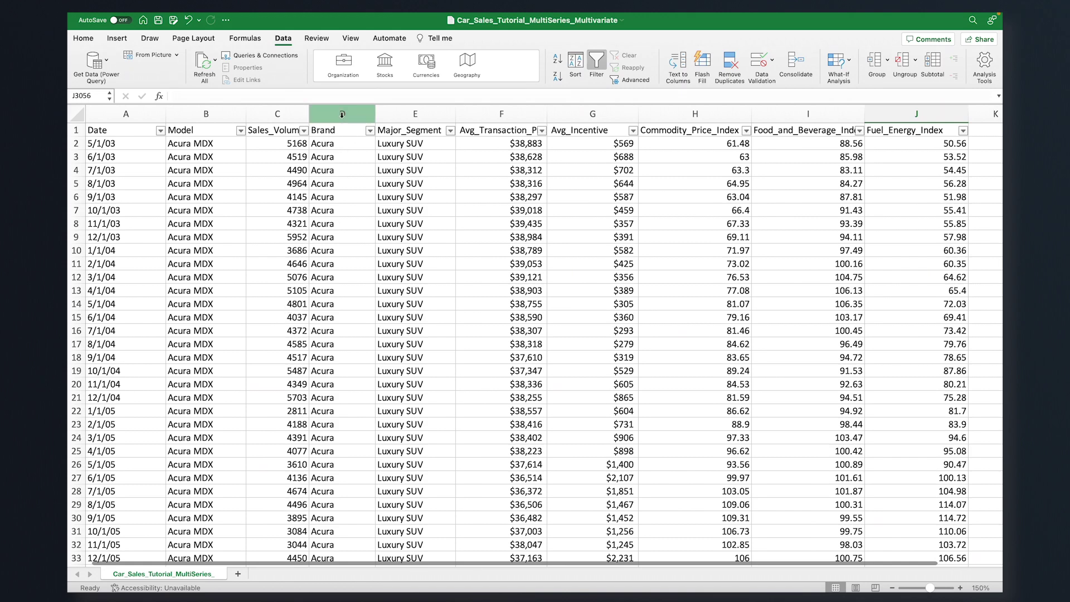
mouse_move(341, 111)
left_mouse_down()
mouse_move(392, 115)
mouse_move(392, 146)
left_mouse_up()
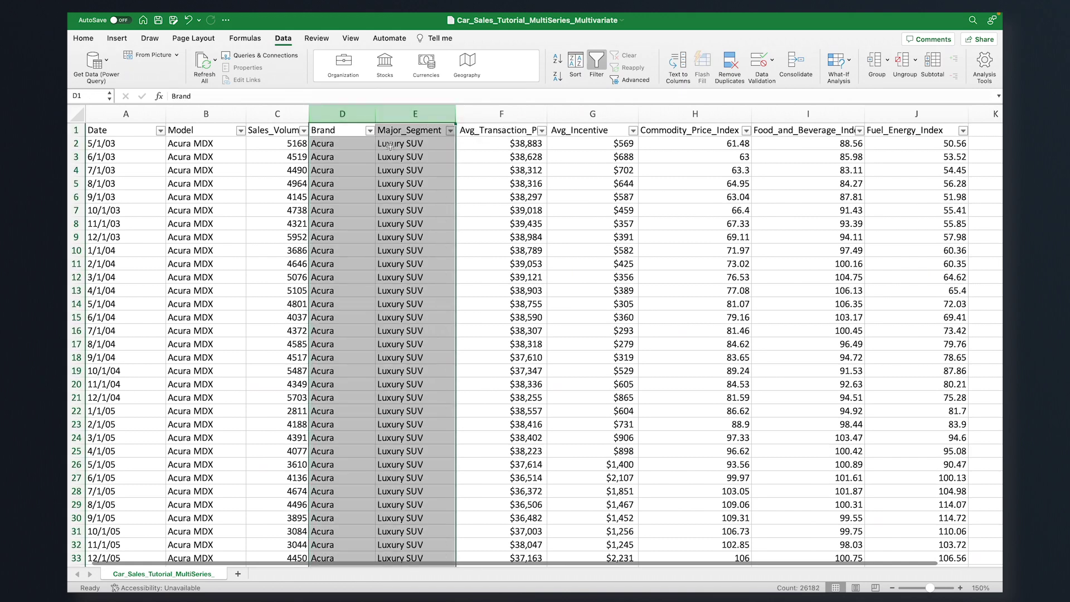
left_click(416, 263)
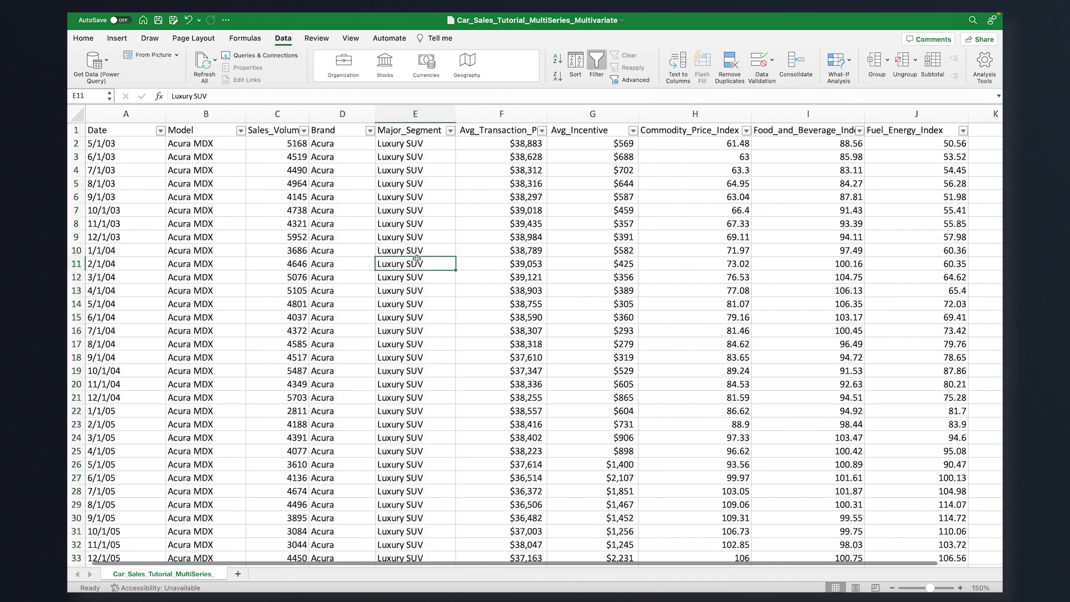
scroll(995, 134, "down", 10)
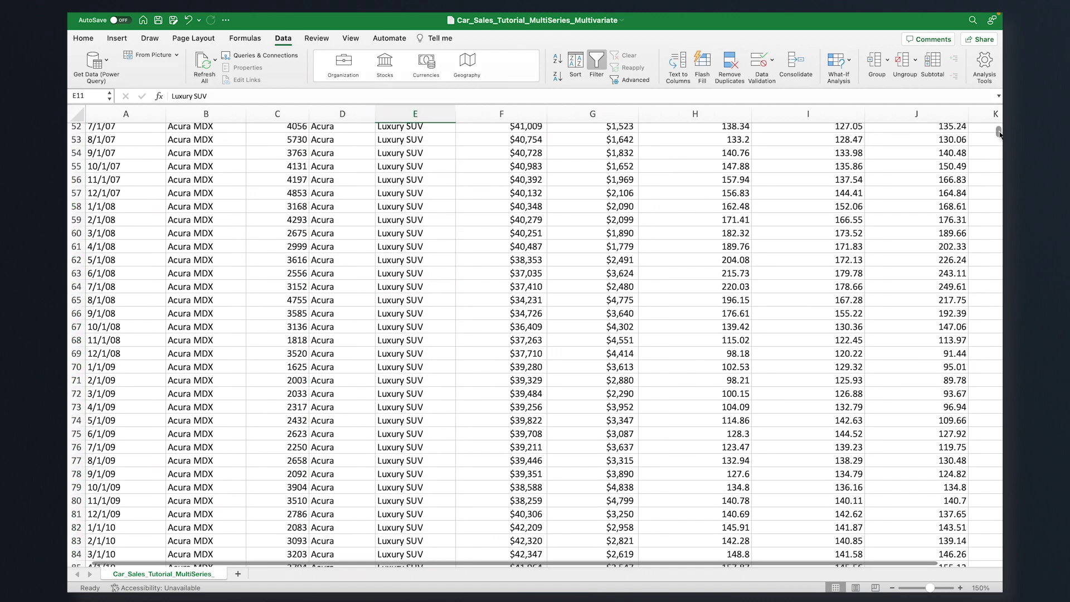
mouse_move(998, 132)
left_mouse_down()
mouse_move(1001, 283)
mouse_move(1001, 124)
left_mouse_up()
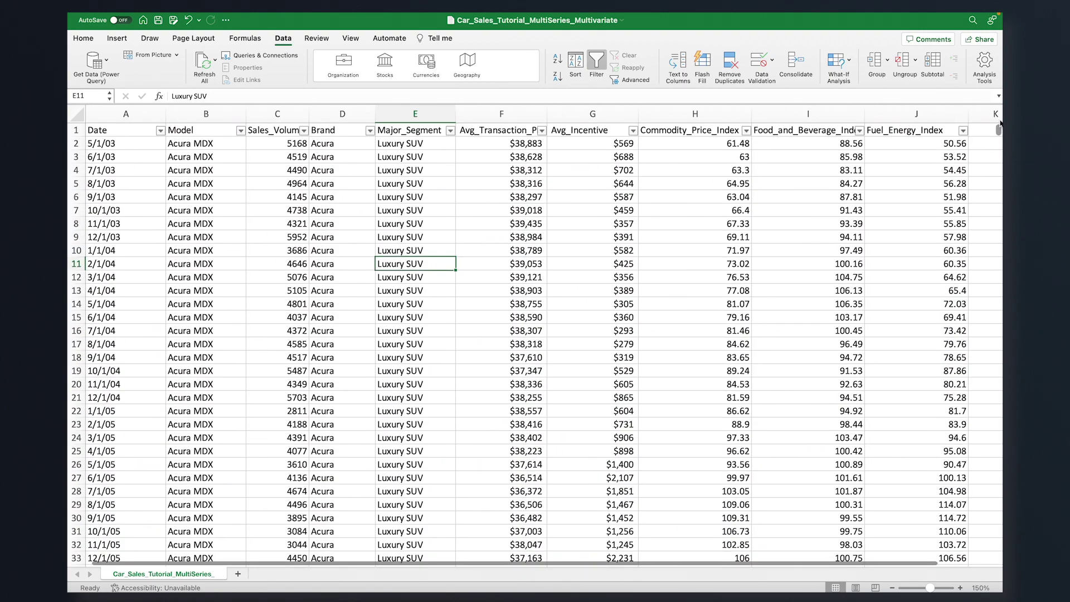
left_click(985, 142)
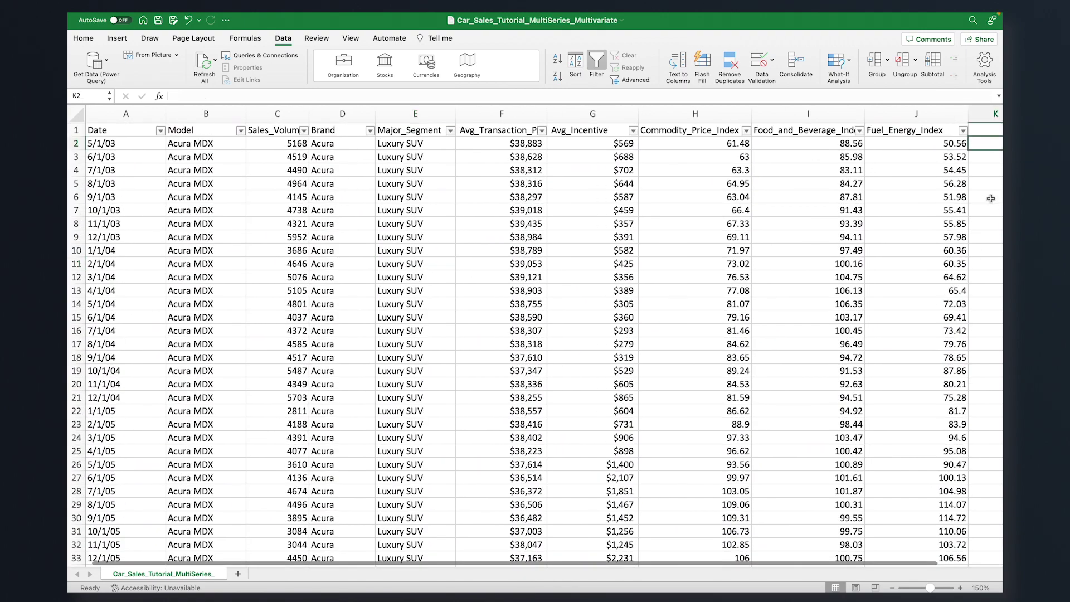
Step: Filter Date to January 2017 only, then highlight the price, incentive and economic index columns
left_click(160, 131)
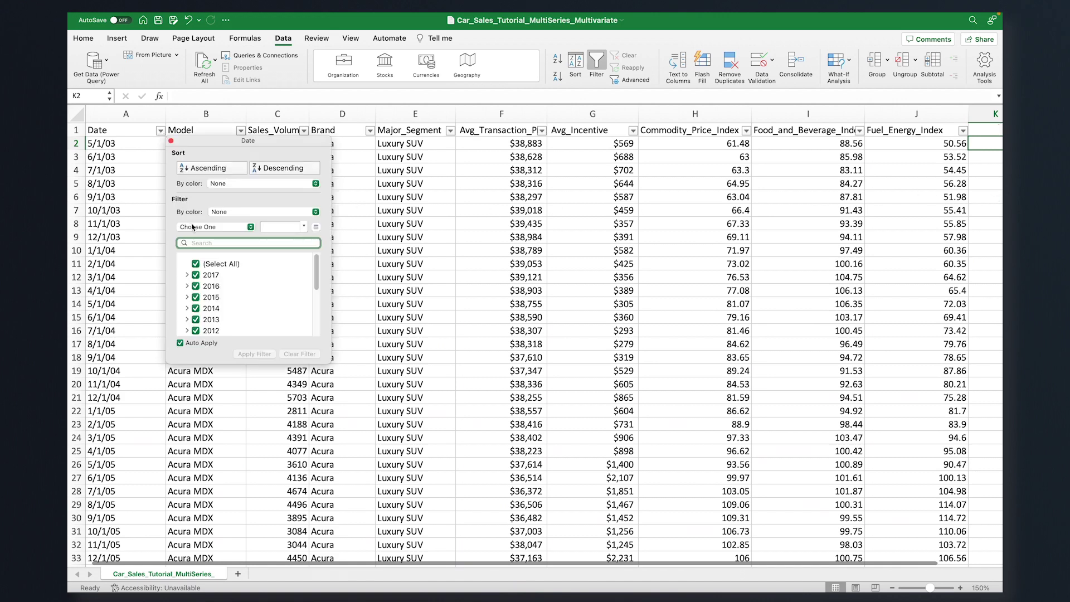
left_click(197, 265)
left_click(187, 275)
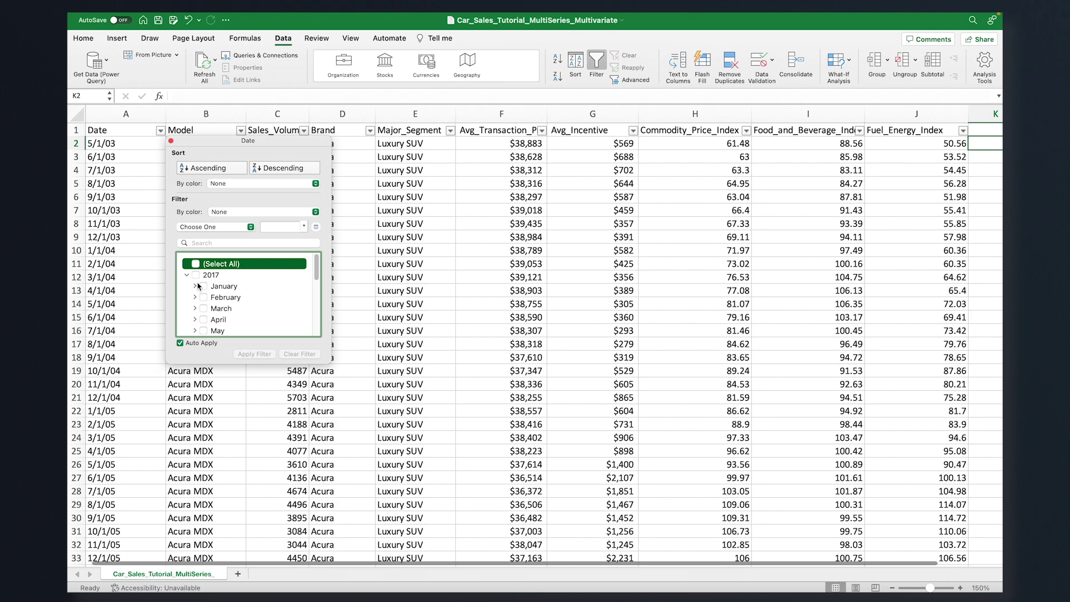
left_click(203, 286)
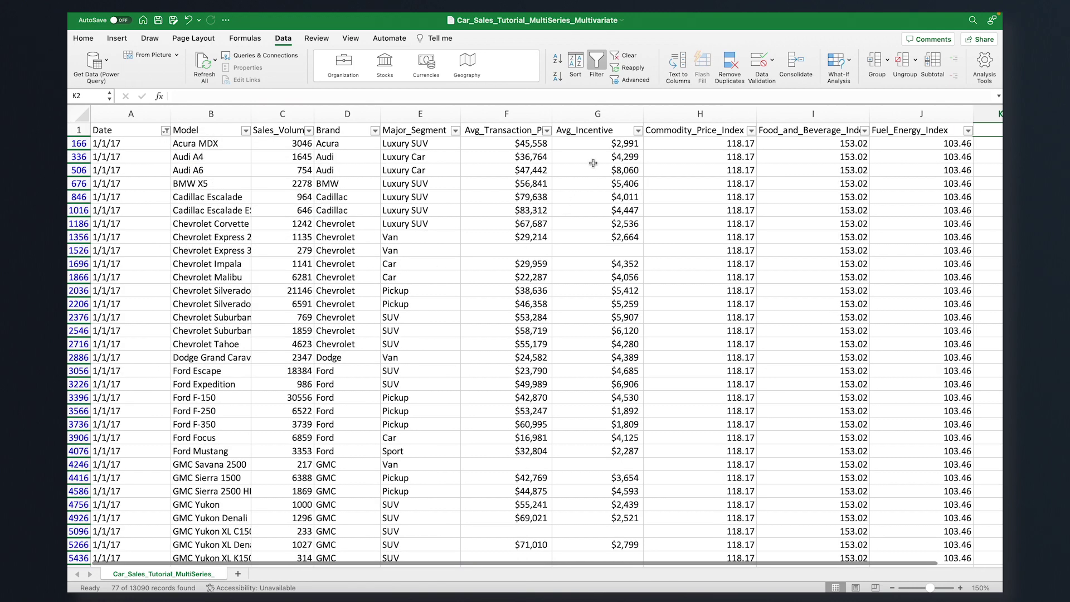
left_click_drag(526, 115, 564, 118)
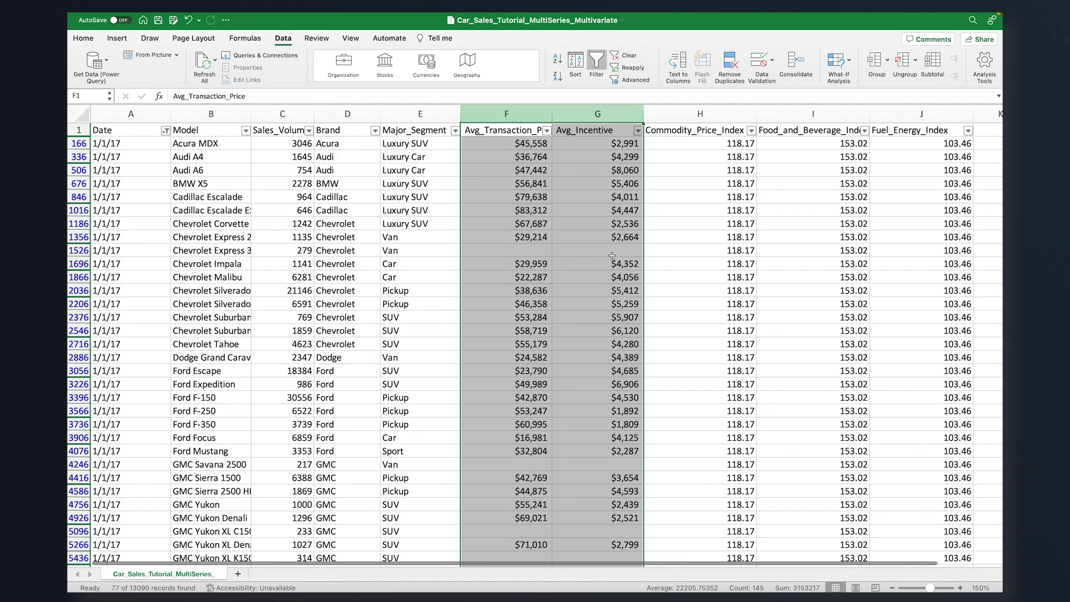
left_click_drag(694, 115, 885, 115)
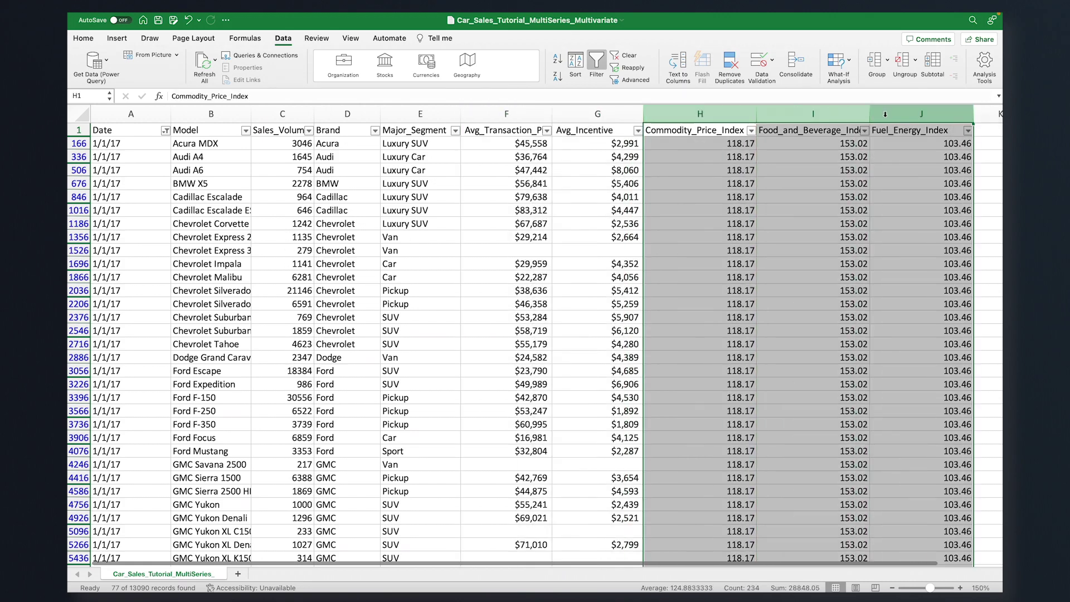